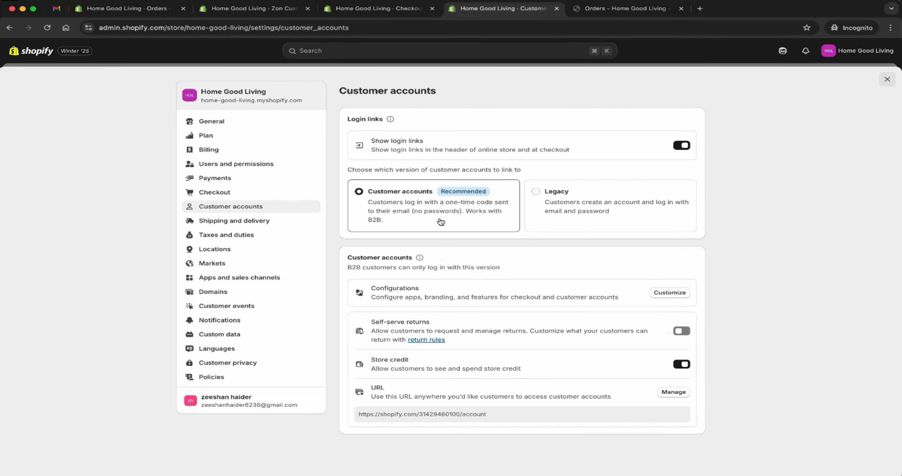
Step: Review the order status page layout and the coffee table order in the customer account, and compare with the admin orders list
left_click(383, 10)
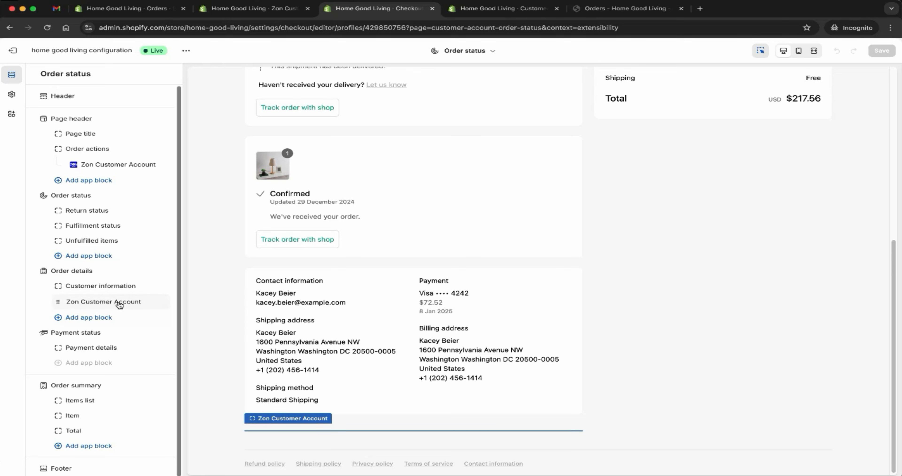
left_click(598, 15)
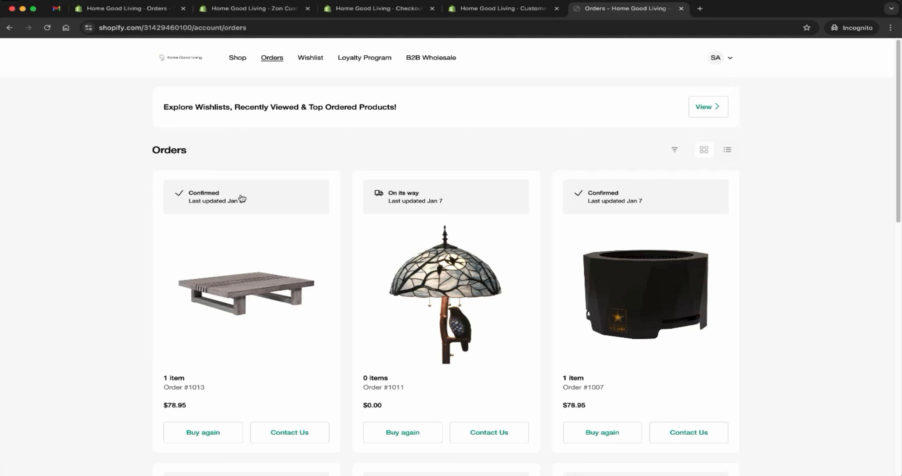
left_click(227, 209)
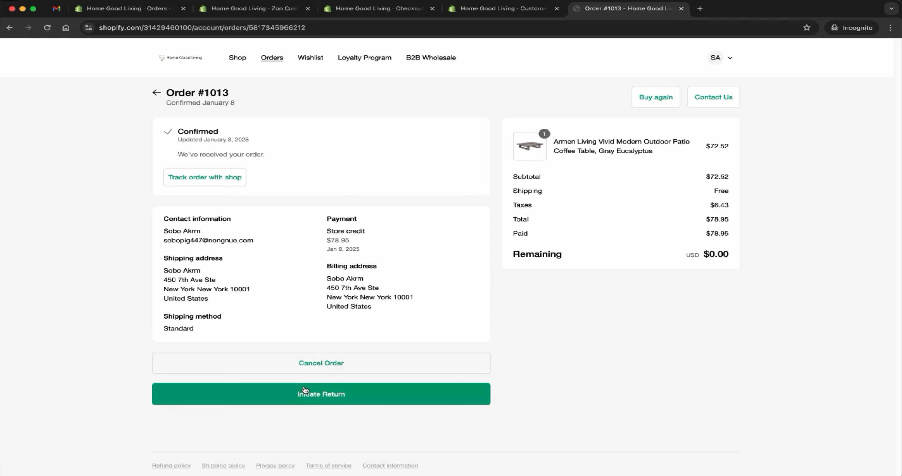
left_click(157, 93)
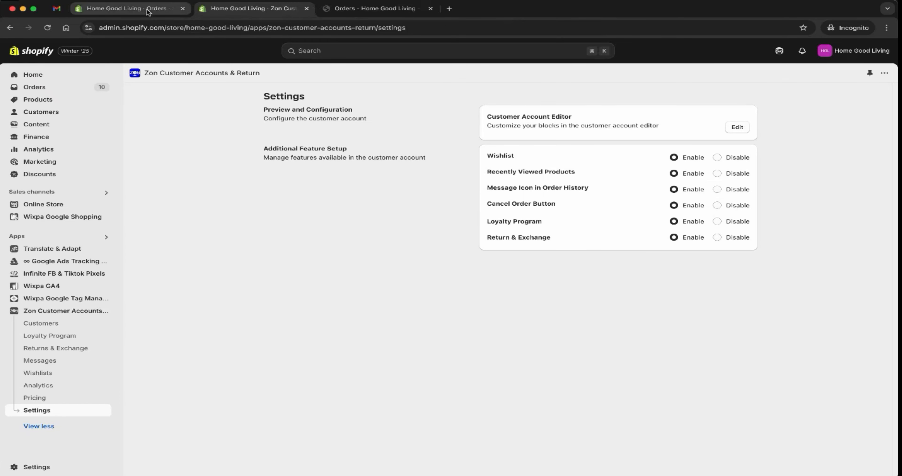
left_click(150, 9)
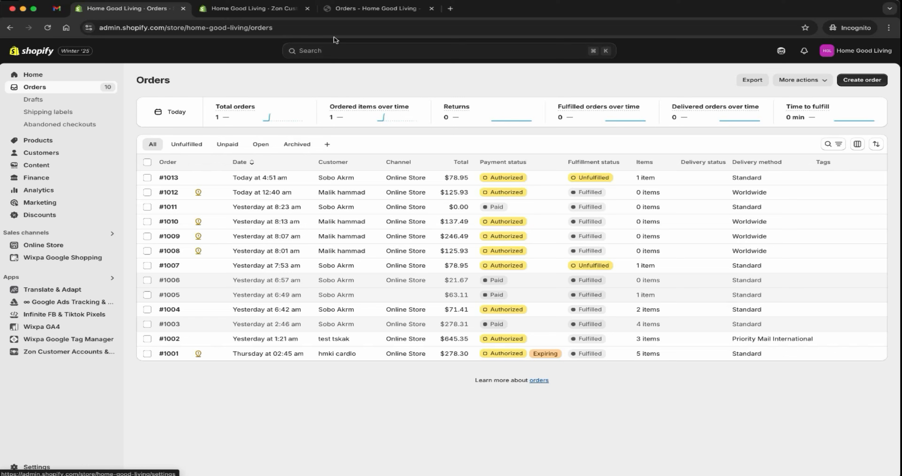
Step: Cancel the coffee table order from the customer account with the reason Change My Mind and the comment "no need"
left_click(345, 14)
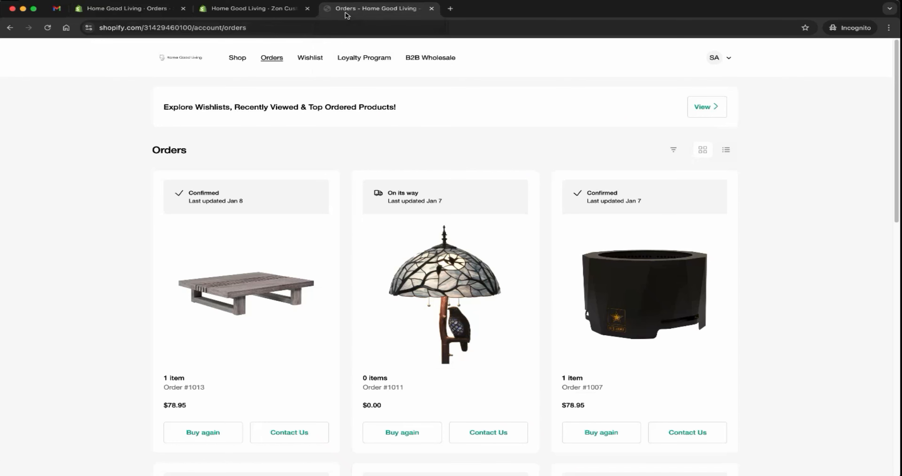
left_click(222, 203)
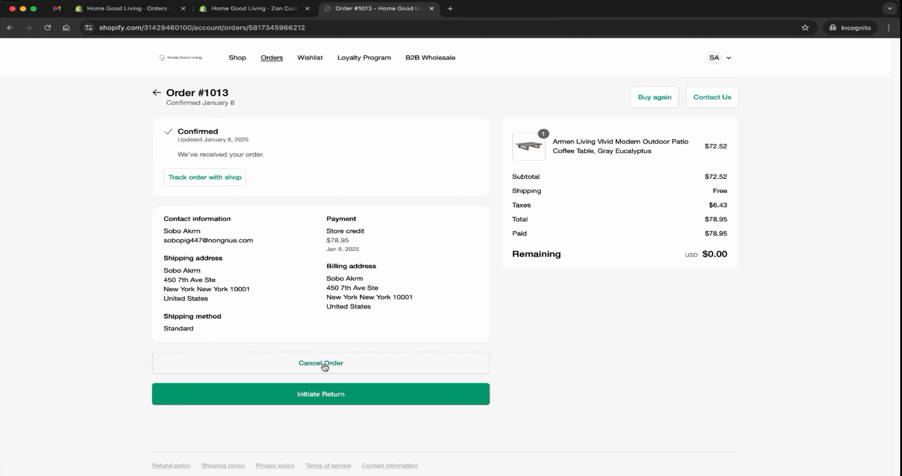
left_click(323, 365)
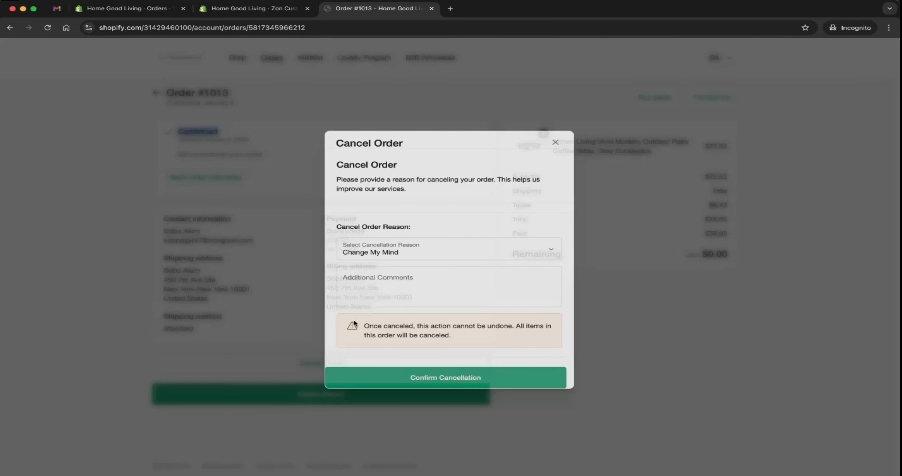
left_click(396, 282)
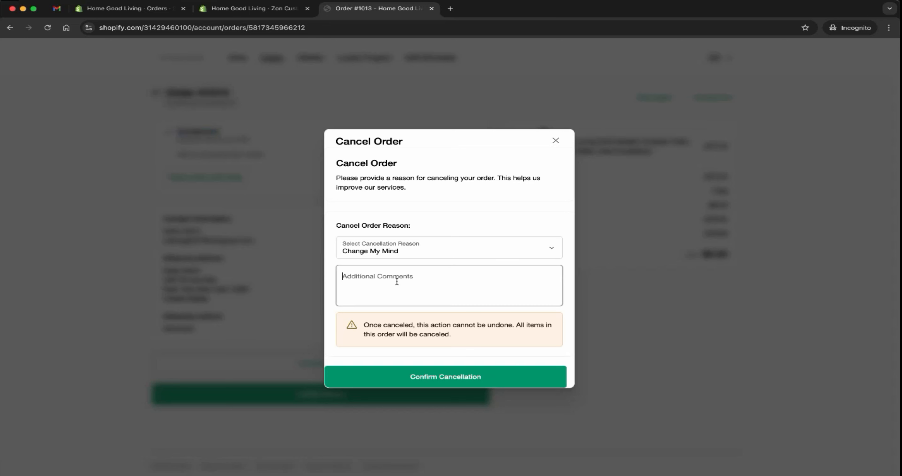
type("no need")
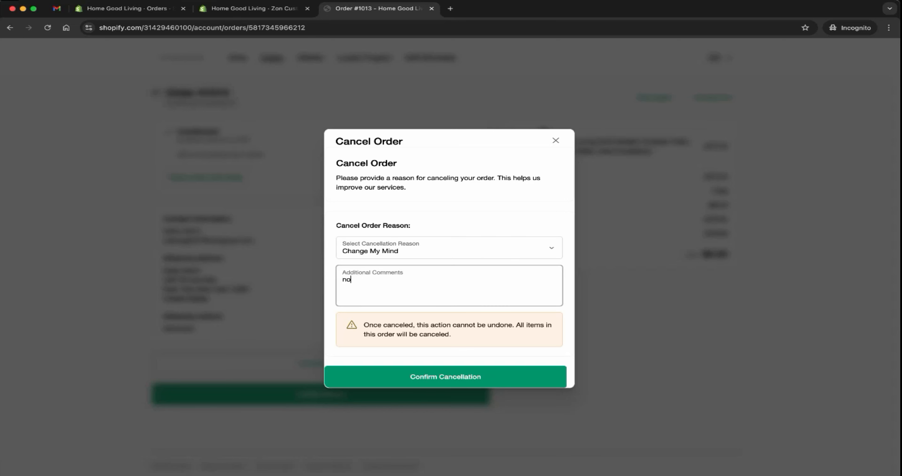
left_click(425, 249)
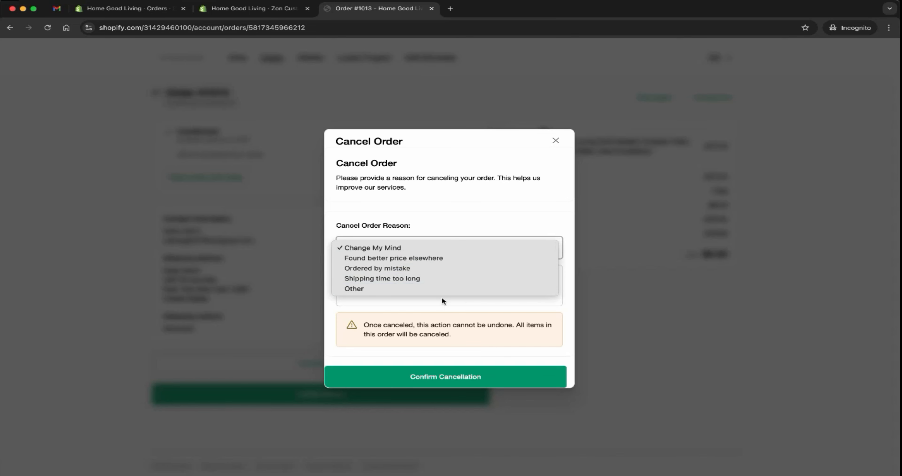
left_click(494, 247)
left_click(454, 376)
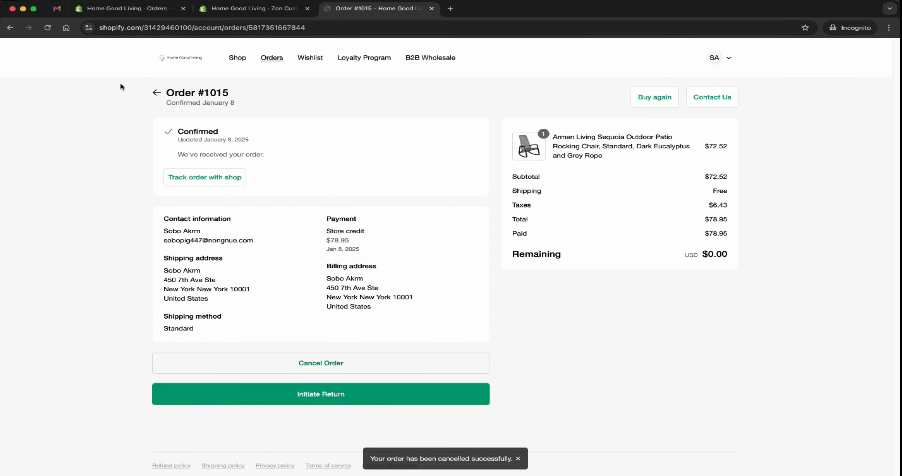
Step: Check the status of the cancelled orders in the customer's order list and in the admin orders list
left_click(156, 92)
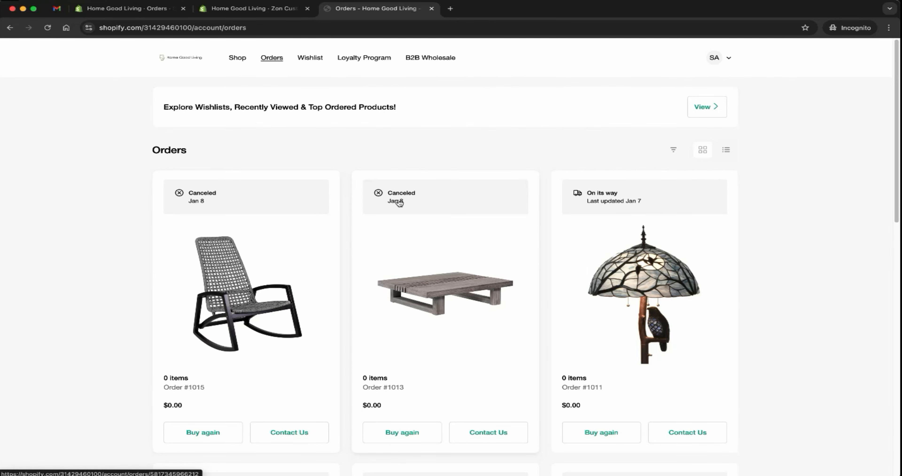
left_click(165, 14)
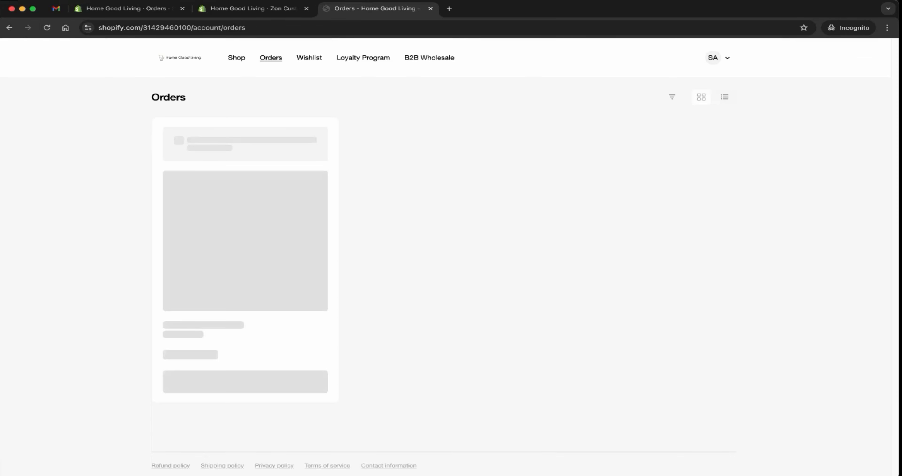
Step: In the customer account, open the order with the counter chairs and floor lamp, initiate a return and expand the return form
scroll(317, 233, "down", 12)
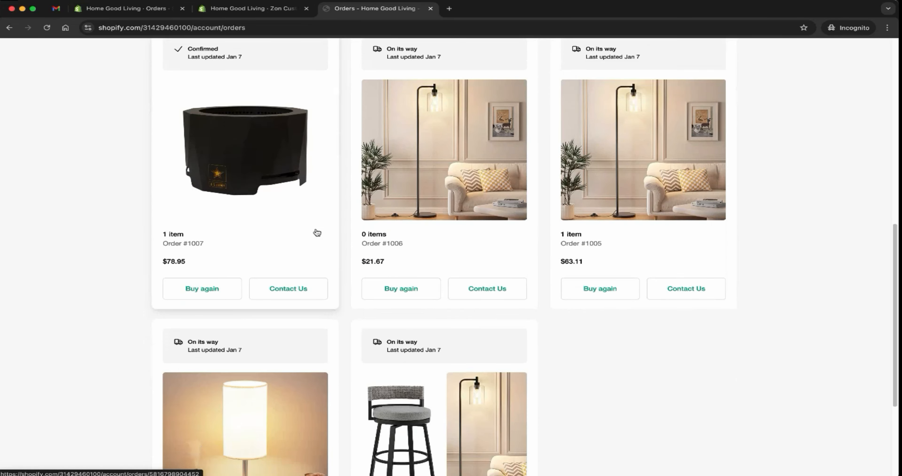
scroll(316, 233, "down", 5)
left_click(283, 262)
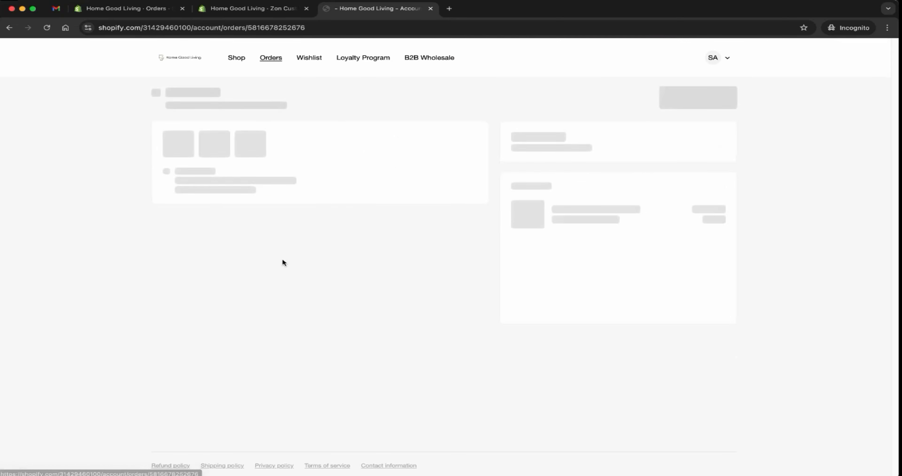
triple_click(227, 134)
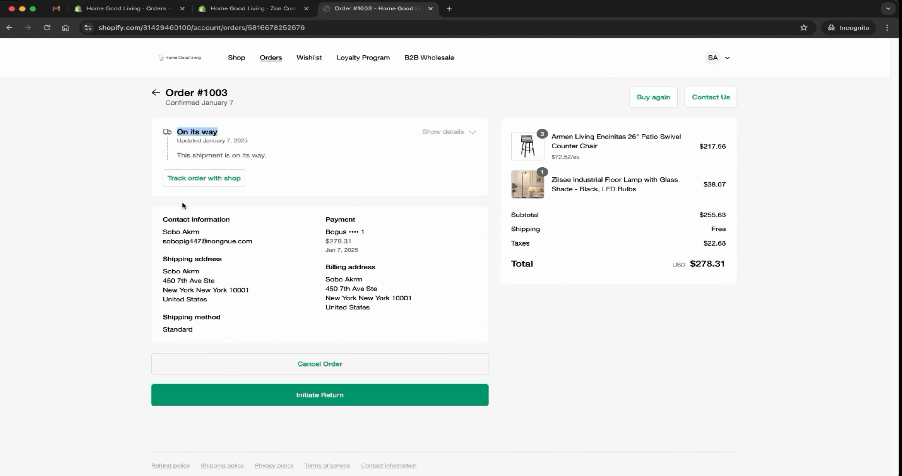
left_click(366, 402)
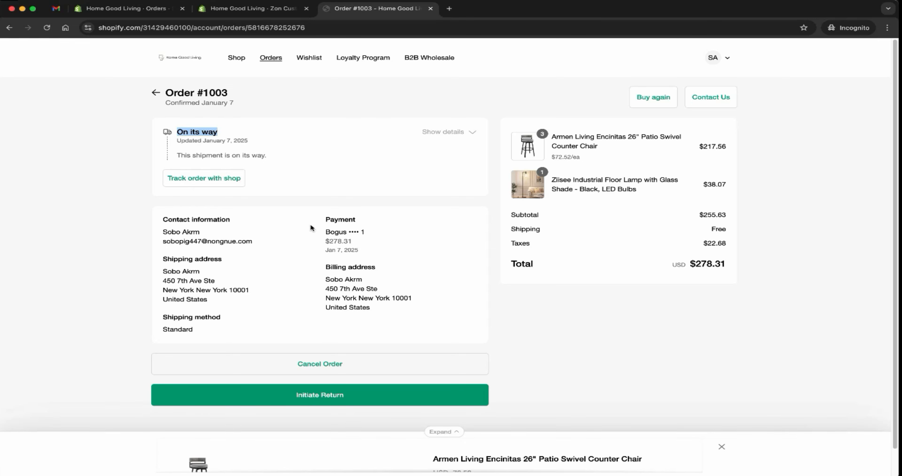
left_click(446, 431)
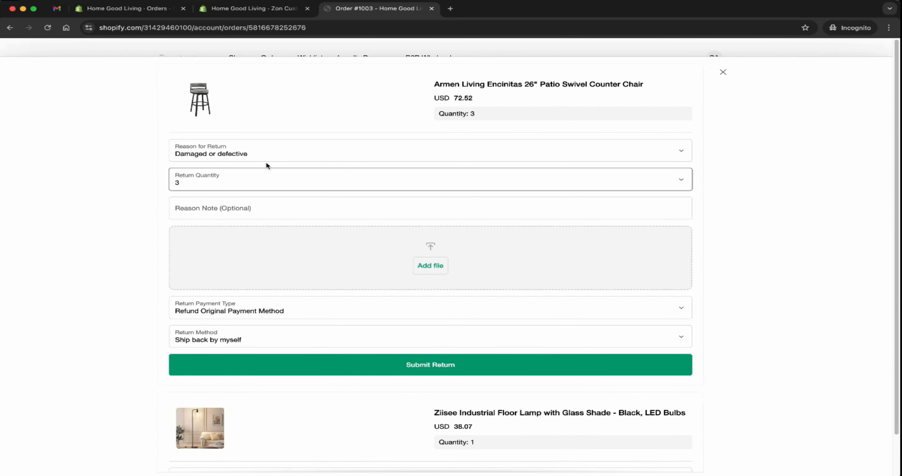
Step: Submit a return for the swivel counter chairs with the note "one change it" and Refund Original Payment Method as the payment type
left_click(253, 210)
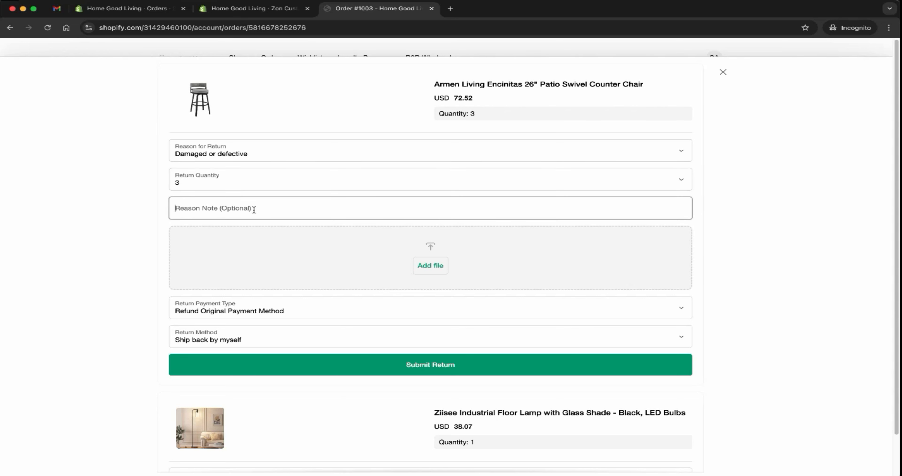
type("one change it")
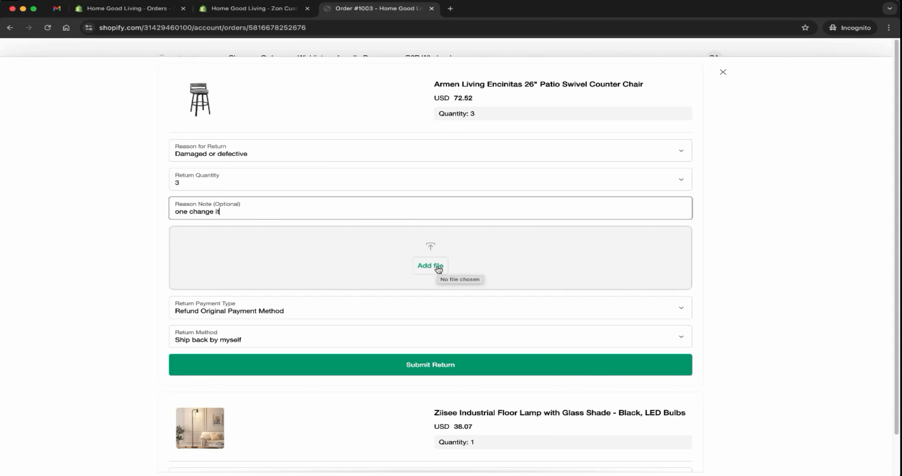
left_click(205, 315)
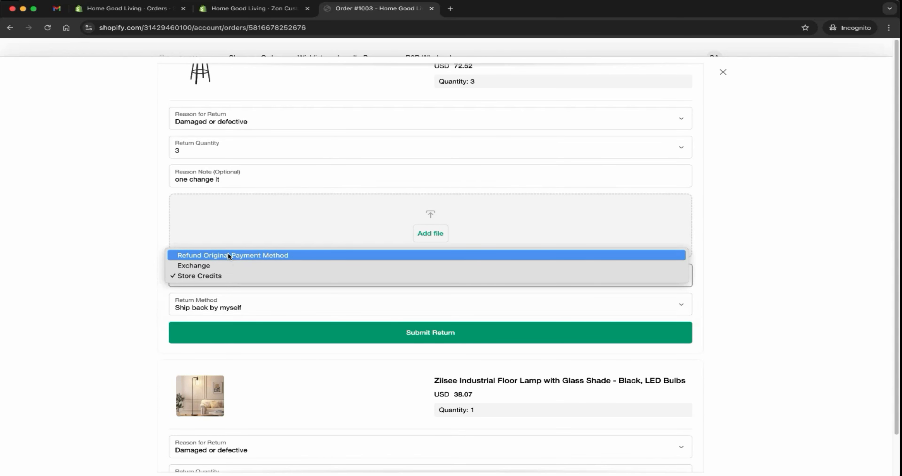
left_click(228, 255)
scroll(336, 281, "down", 2)
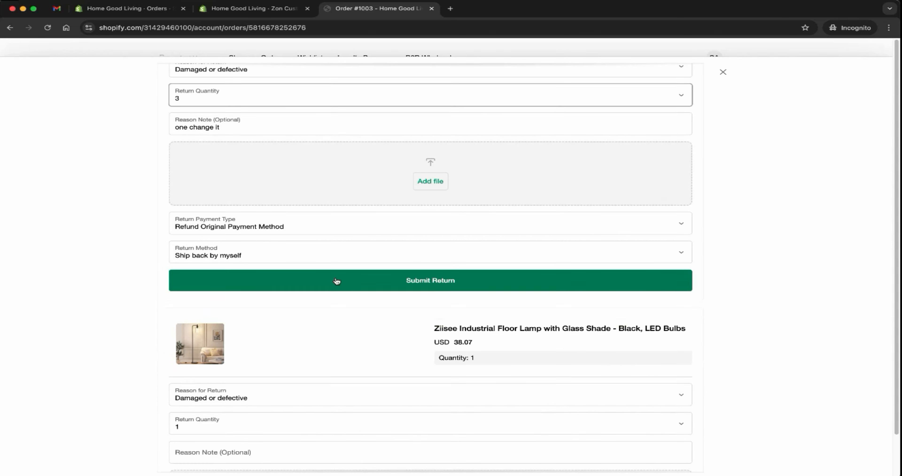
left_click(337, 281)
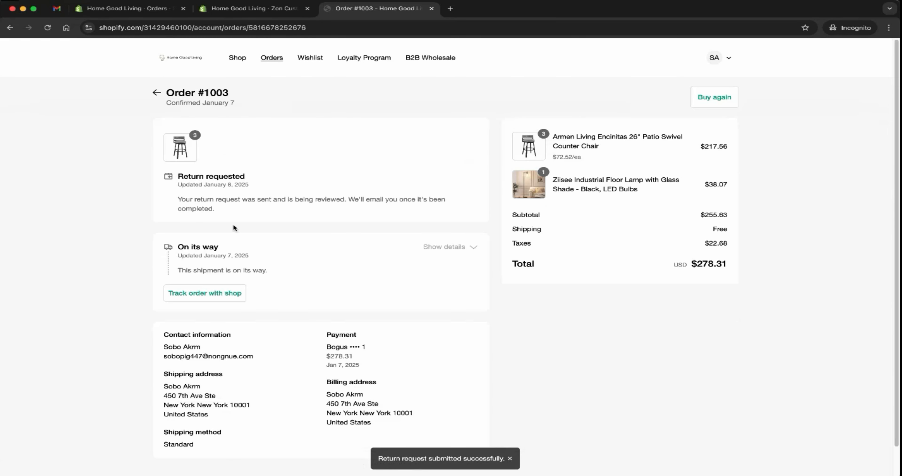
Step: Check the return status on the order, and look for the new request in the Zon app's Returns & Exchange list
left_click_drag(177, 176, 250, 178)
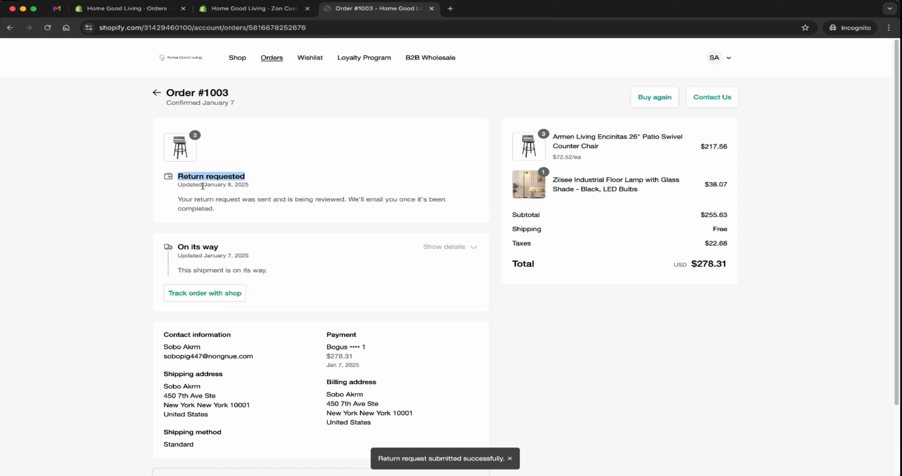
left_click(230, 11)
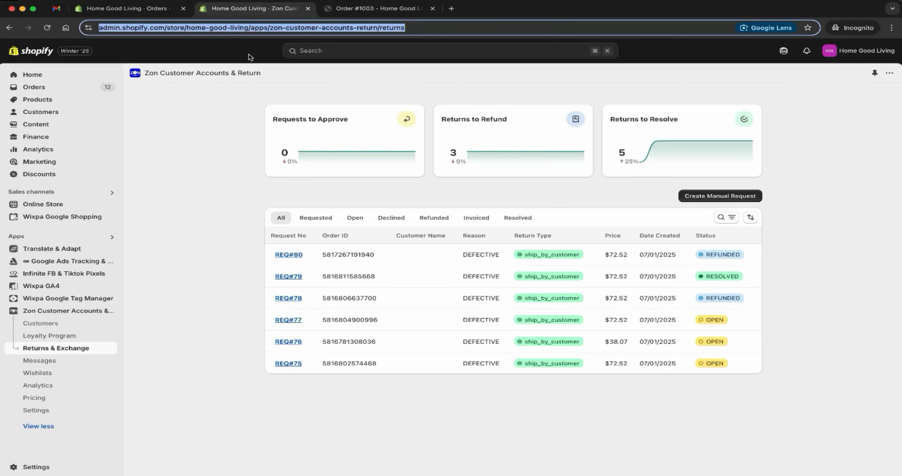
left_click(316, 223)
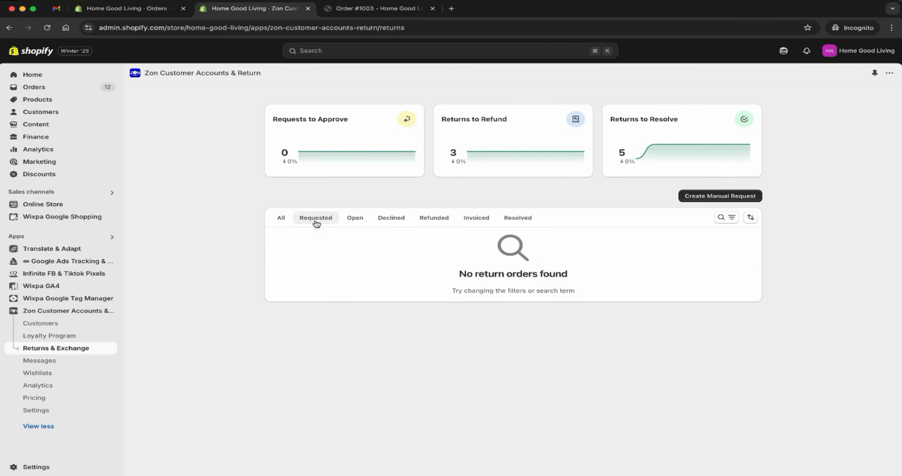
left_click(354, 218)
left_click(280, 217)
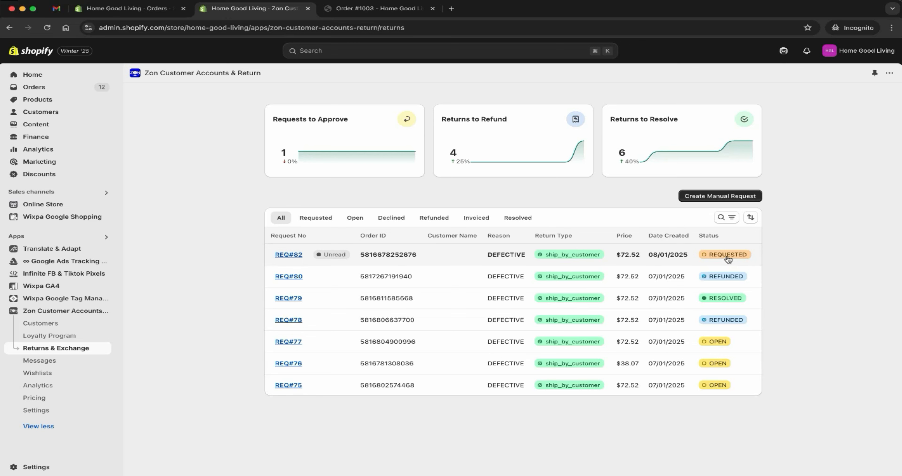
Step: Approve the newly requested counter chair return and go back to the list of return requests
left_click(385, 251)
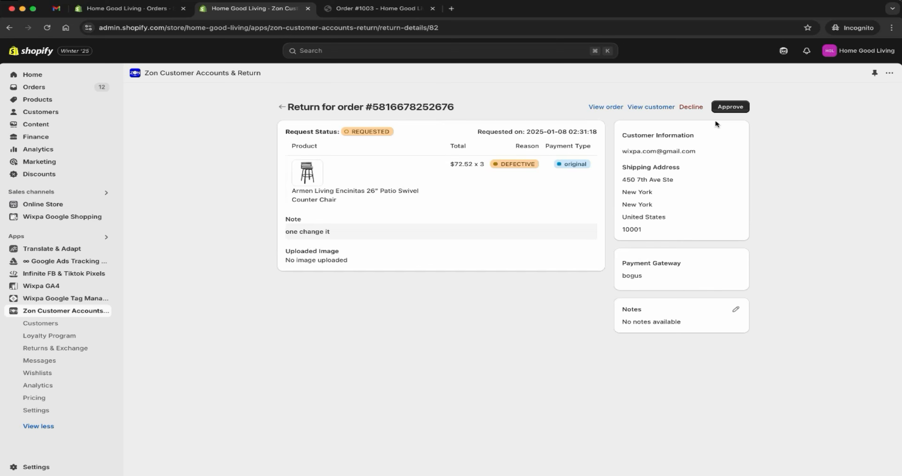
left_click(730, 108)
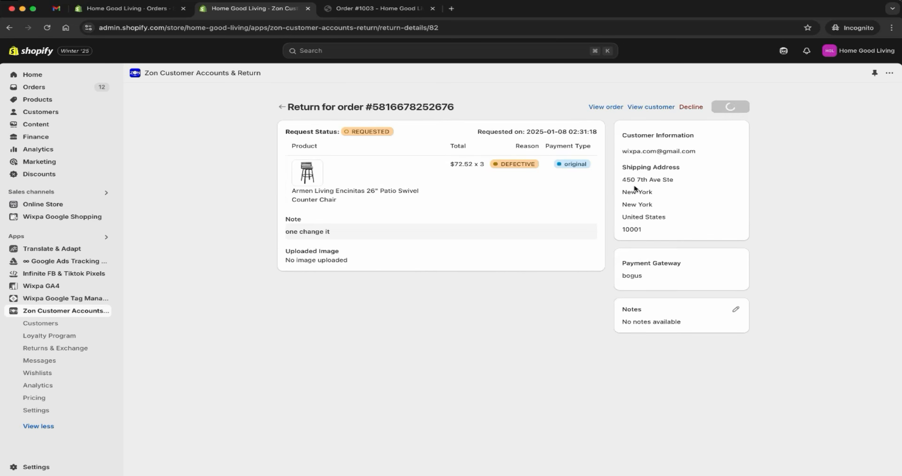
left_click(278, 108)
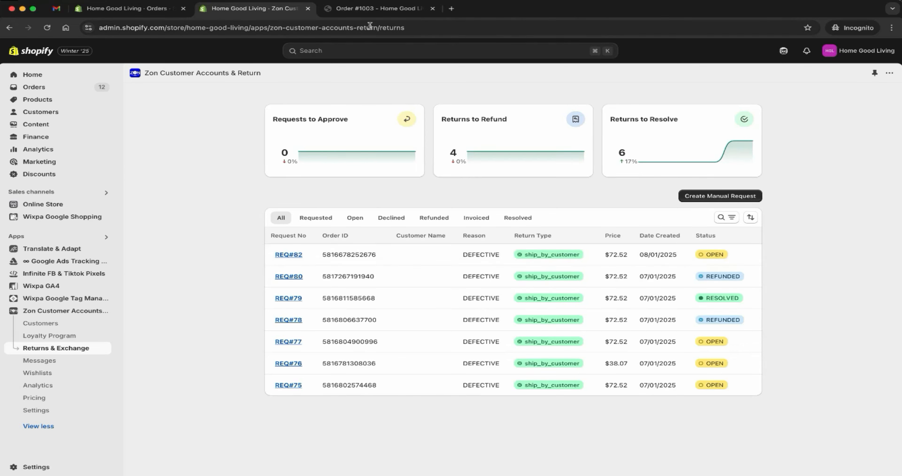
Step: Reload the counter chair order in the customer account and examine the return's status and expanded details
left_click(378, 8)
left_click(47, 27)
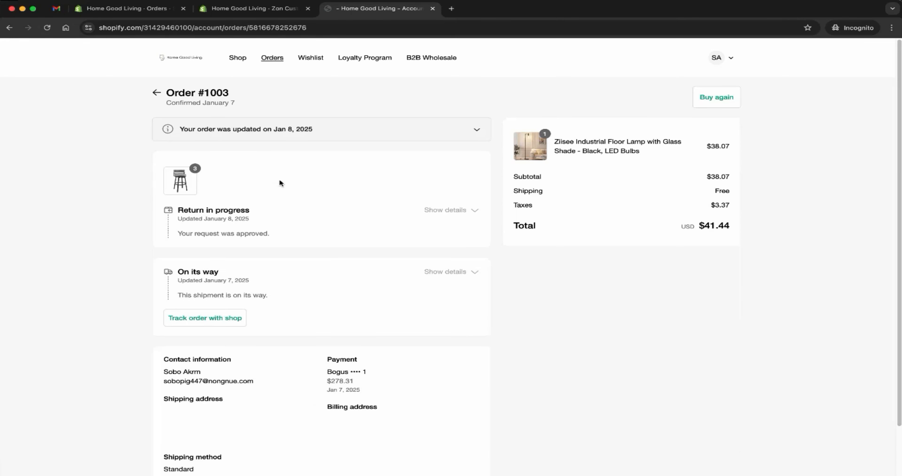
left_click_drag(178, 210, 257, 210)
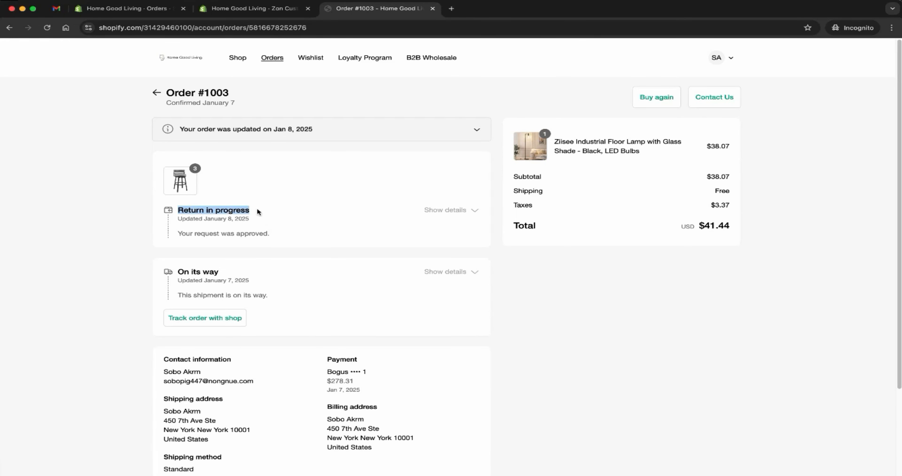
left_click(425, 216)
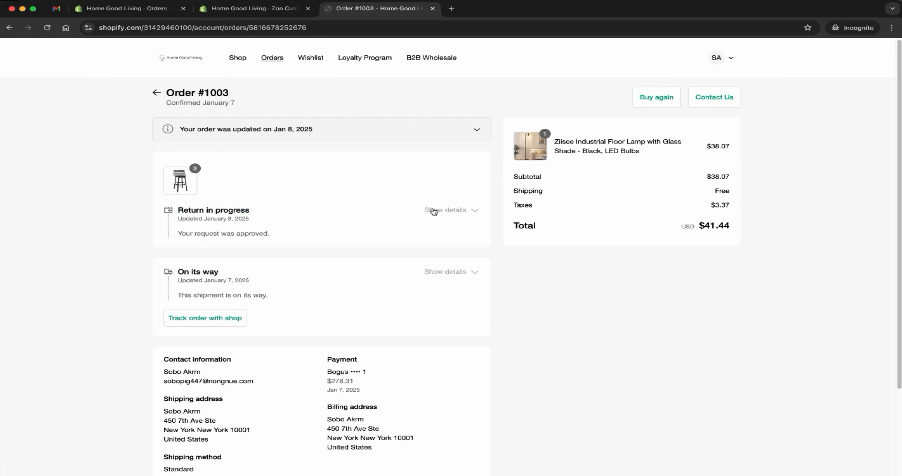
left_click(433, 211)
left_click_drag(270, 233, 178, 233)
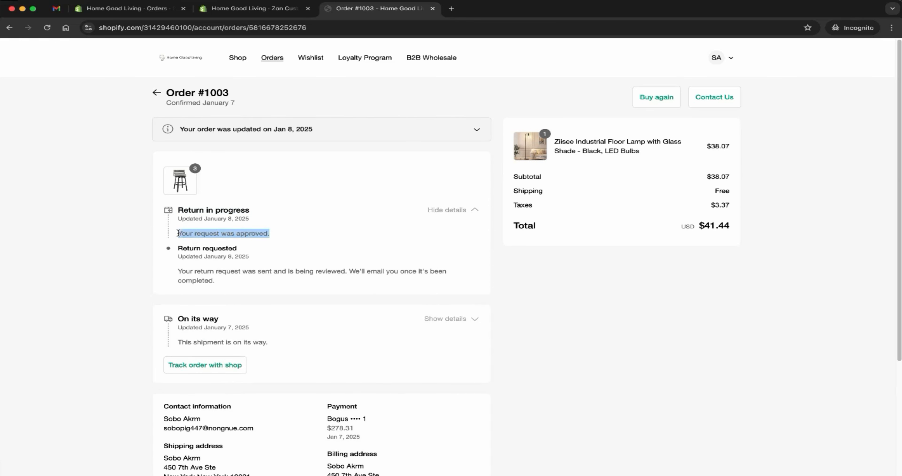
Step: Open the approved counter chair return in the Zon app and mark its package as received
left_click(225, 10)
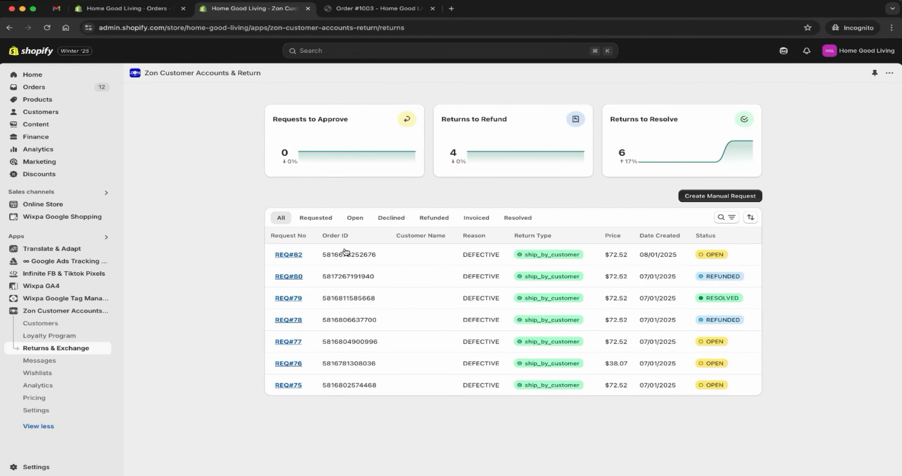
left_click(291, 255)
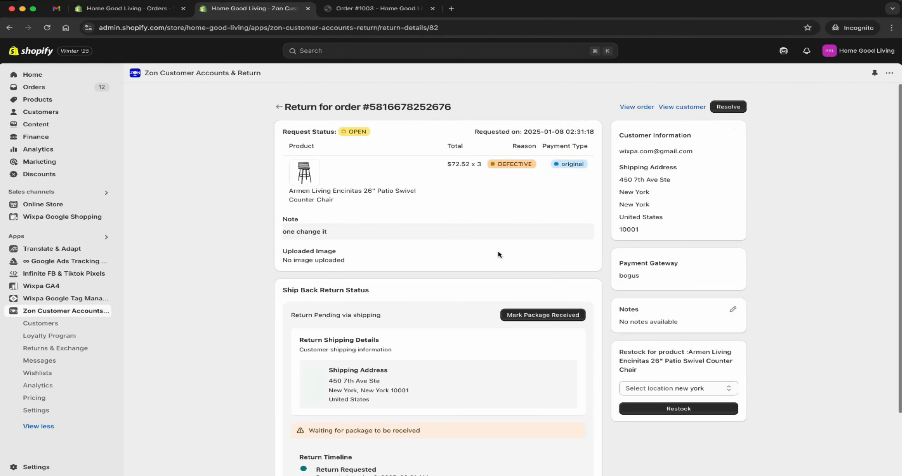
scroll(597, 240, "down", 2)
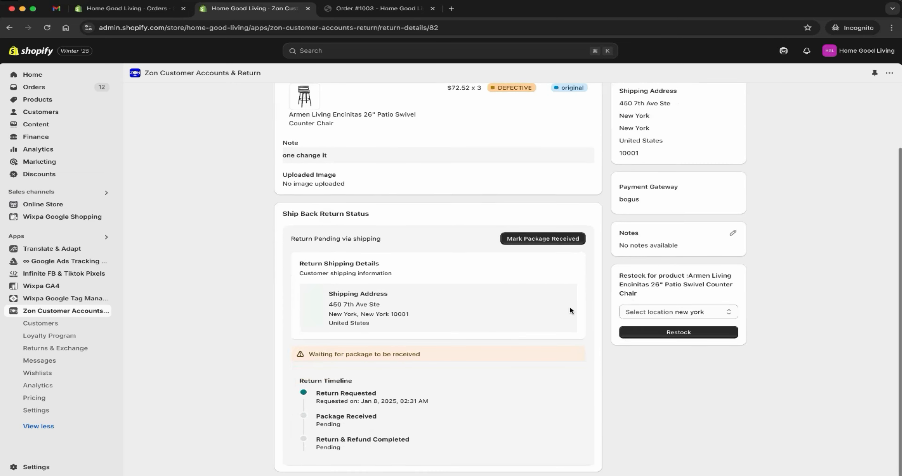
left_click(536, 241)
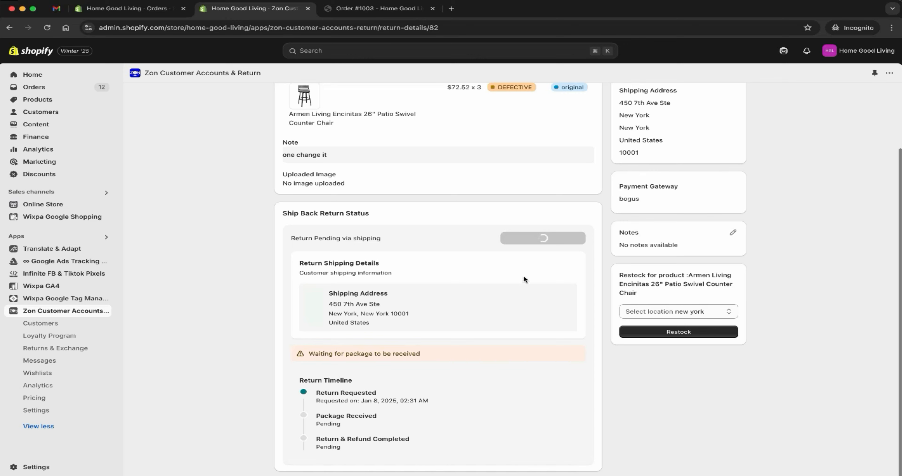
Step: Try Store Credit as the refund payment method in the refund summary and switch back to Original payment
scroll(501, 299, "down", 7)
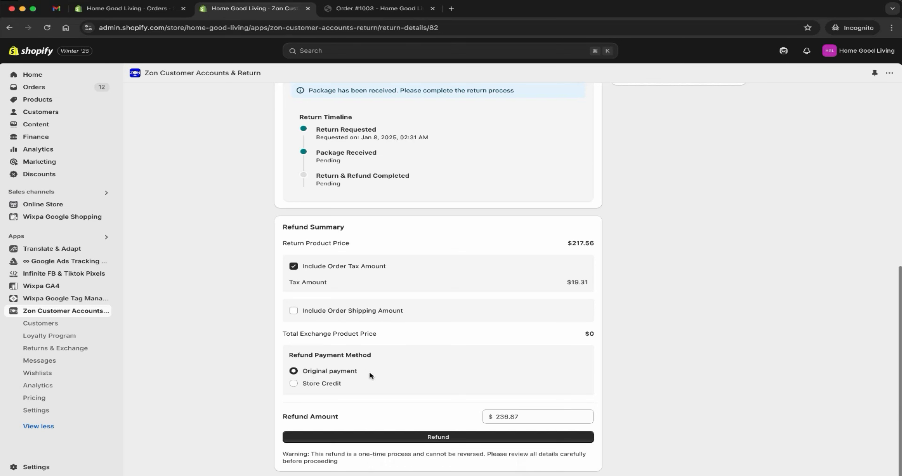
left_click(303, 385)
scroll(427, 406, "down", 2)
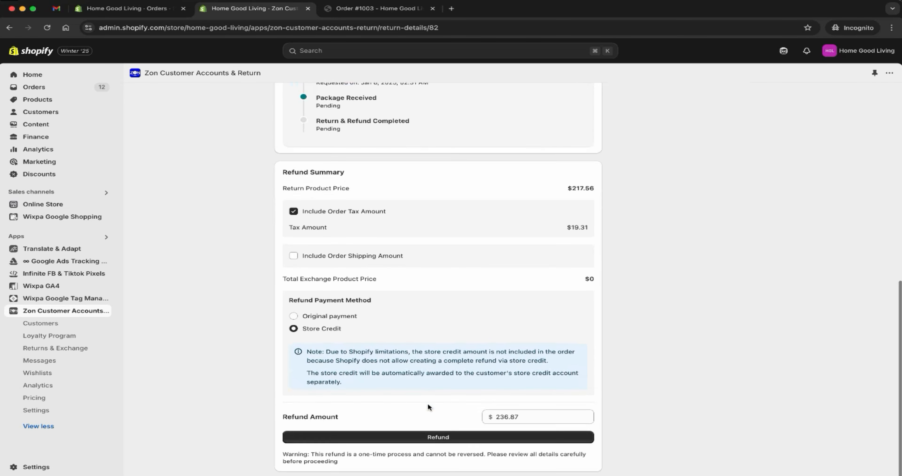
left_click(294, 316)
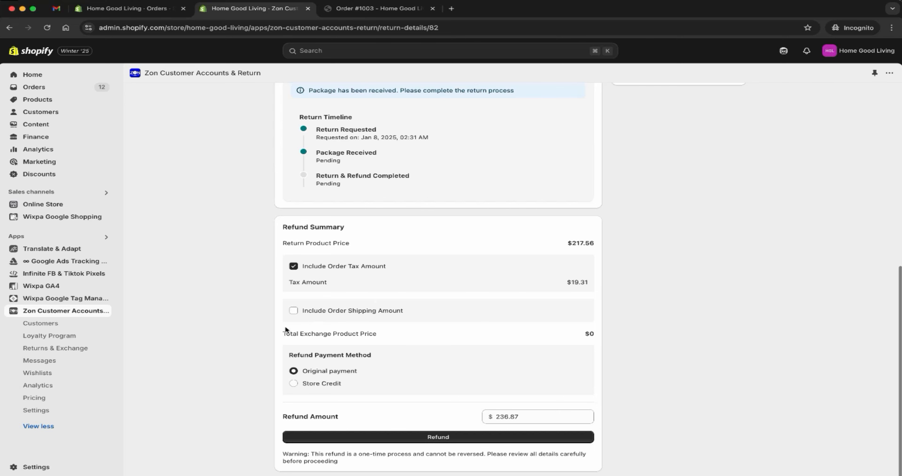
Step: Restock the returned swivel counter chairs at the new york location
scroll(280, 329, "up", 8)
scroll(274, 331, "up", 2)
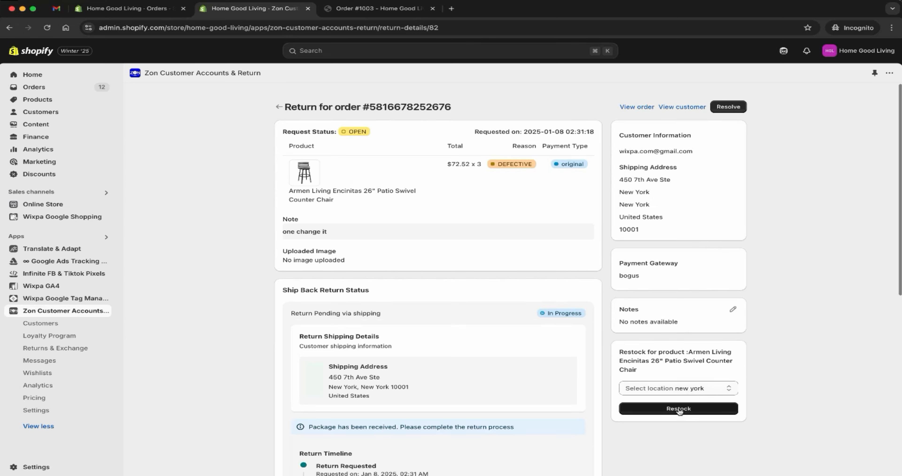
left_click(696, 387)
left_click(697, 388)
left_click(700, 388)
left_click(679, 390)
left_click(678, 409)
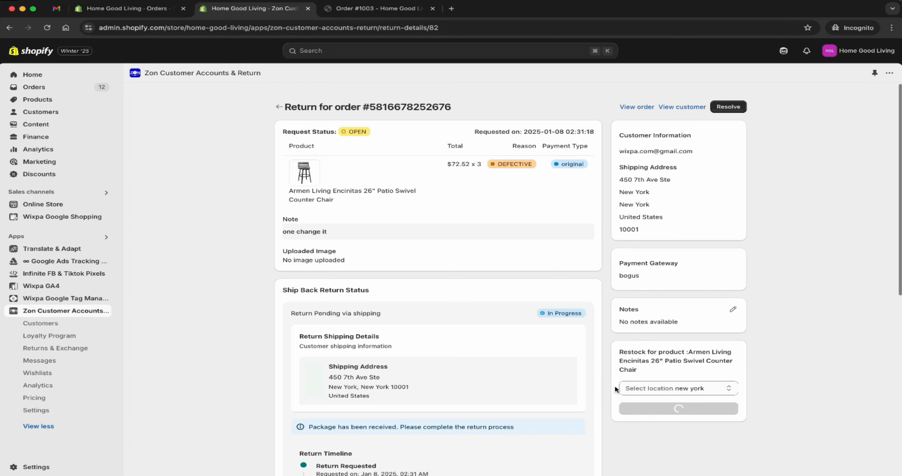
Step: Refund $236.87 to the original payment method with order tax included, and go back to the list of return requests
scroll(583, 382, "down", 5)
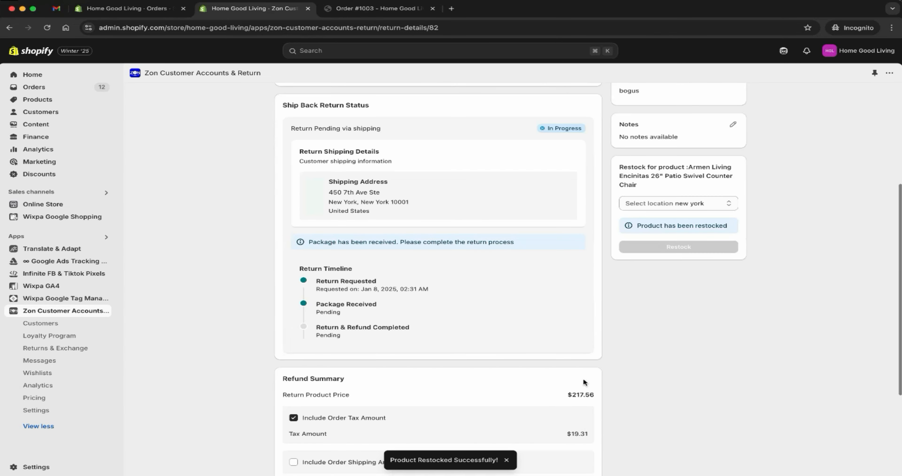
left_click(379, 441)
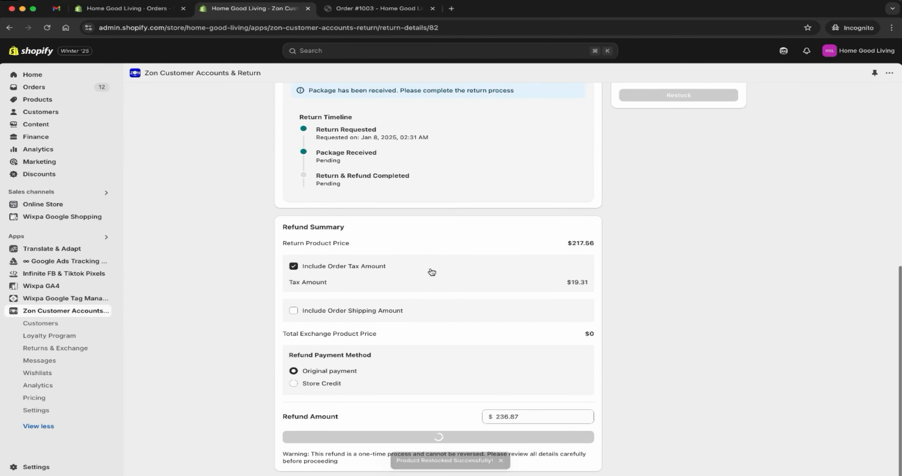
scroll(436, 396, "up", 3)
scroll(436, 392, "up", 8)
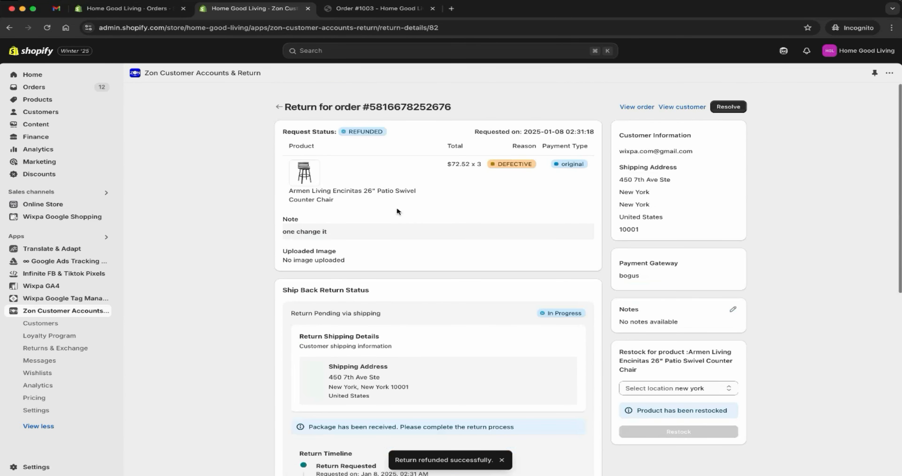
left_click(280, 109)
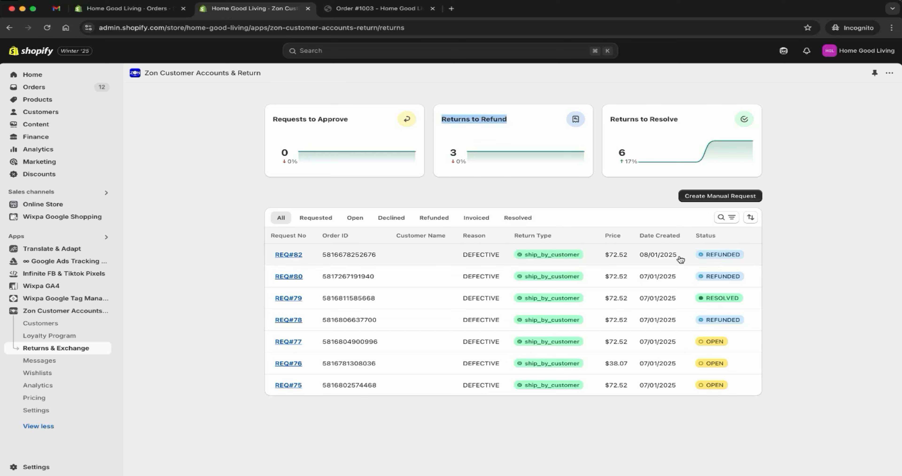
Step: Reload the order in the customer account and examine the refunded amount and the expanded return history
left_click(378, 9)
left_click(47, 27)
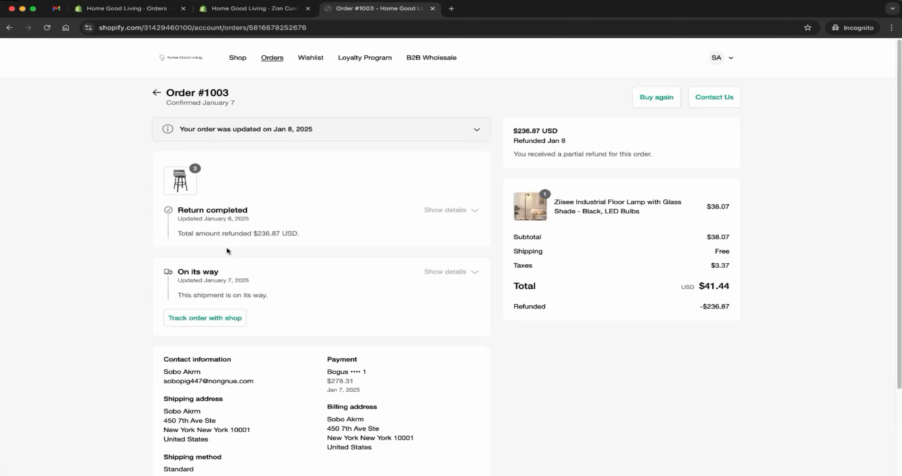
left_click_drag(301, 234, 178, 233)
triple_click(220, 233)
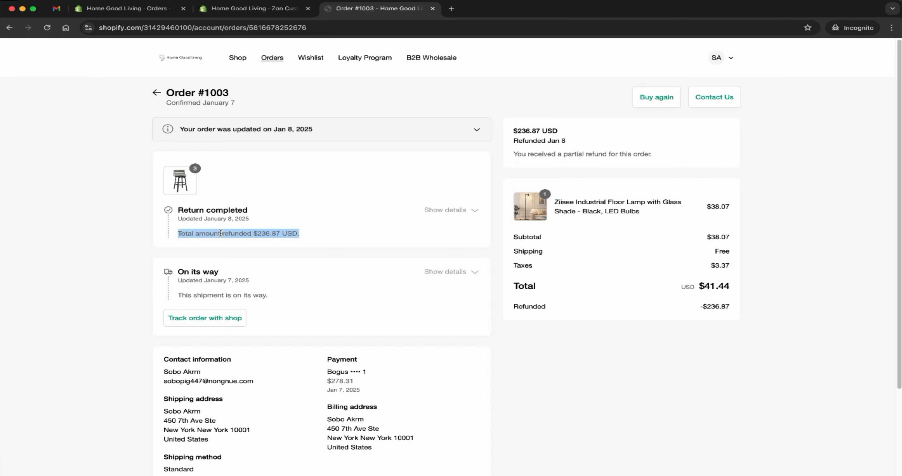
left_click(445, 210)
left_click(262, 245)
left_click_drag(179, 233, 281, 233)
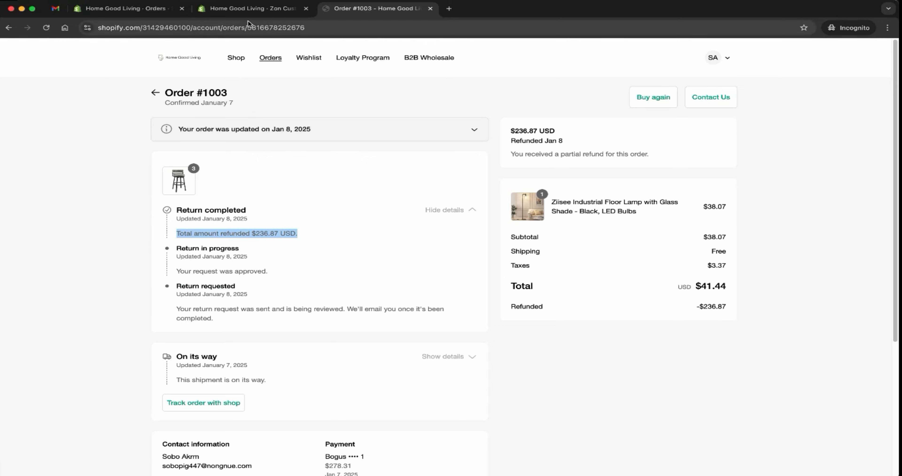
Step: Reopen the refunded counter chair return in the Zon app, resolve it, and go to the app's overview page
left_click(247, 10)
left_click(288, 254)
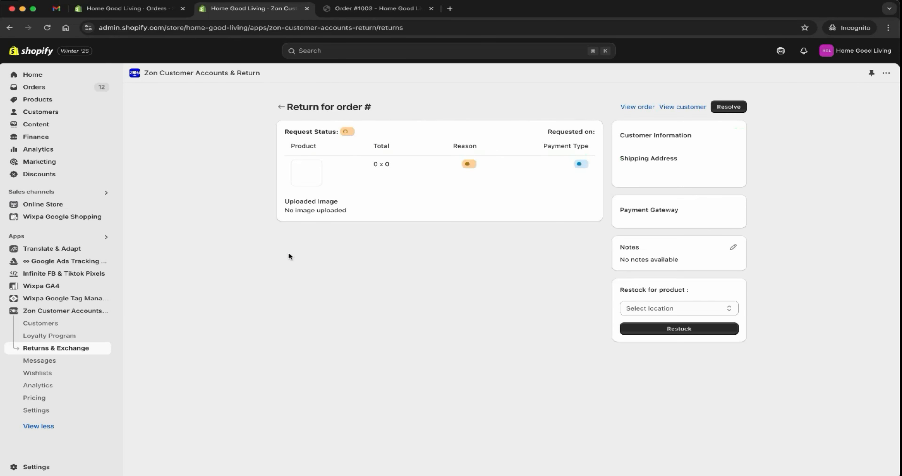
scroll(432, 277, "down", 5)
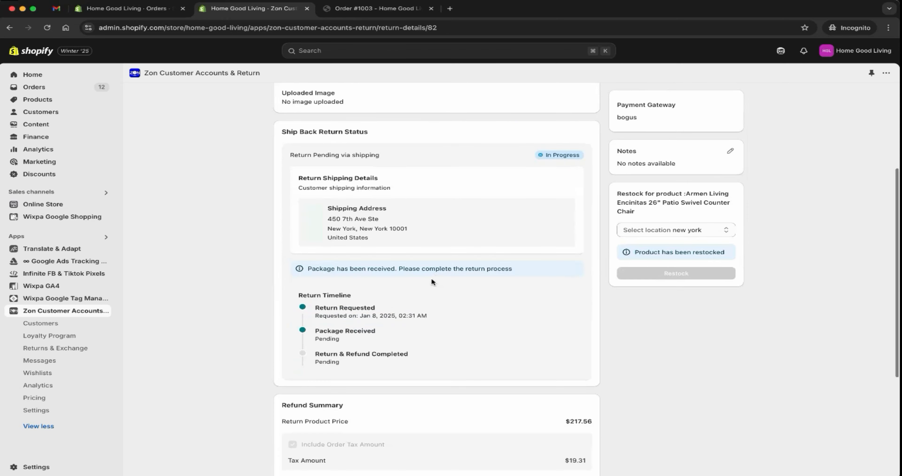
scroll(524, 317, "down", 5)
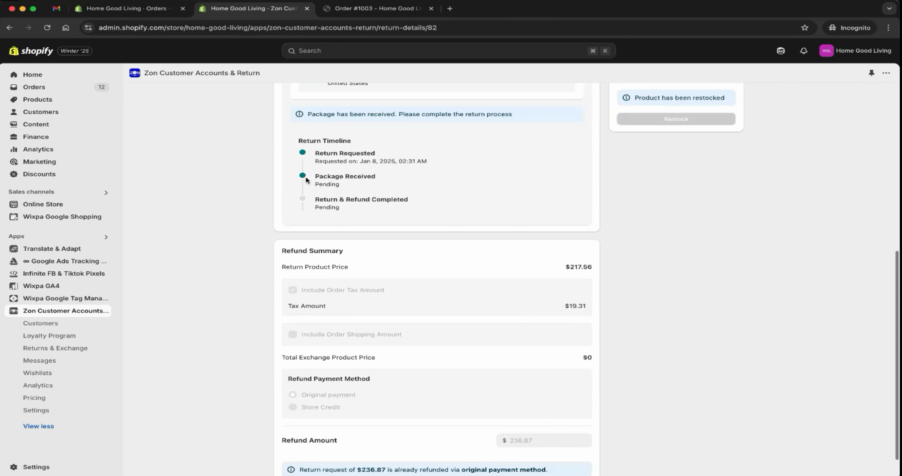
left_click_drag(302, 140, 342, 141)
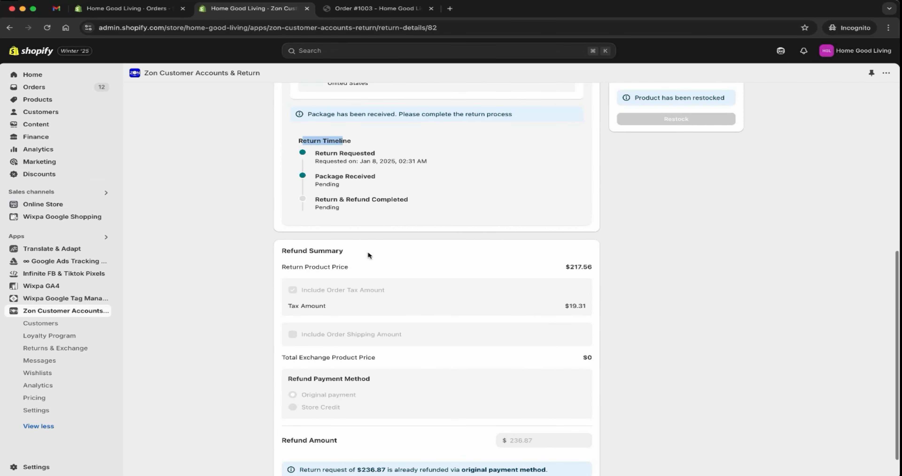
scroll(368, 251, "down", 1)
scroll(389, 328, "up", 11)
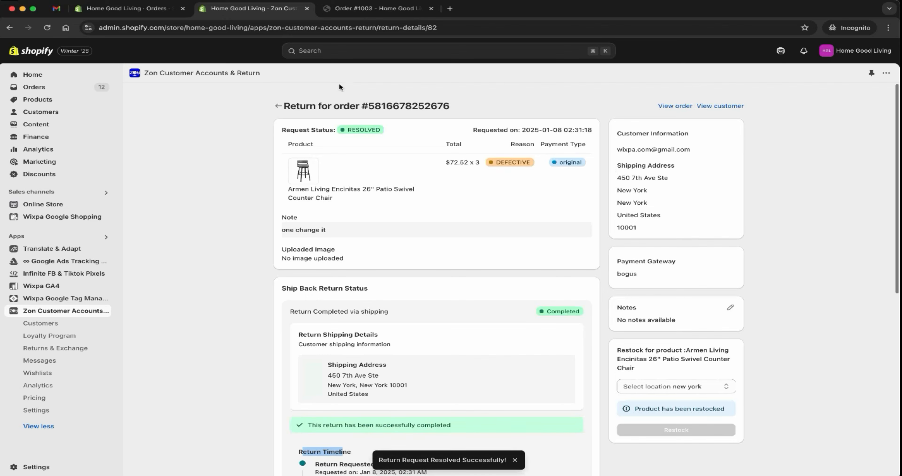
left_click(278, 105)
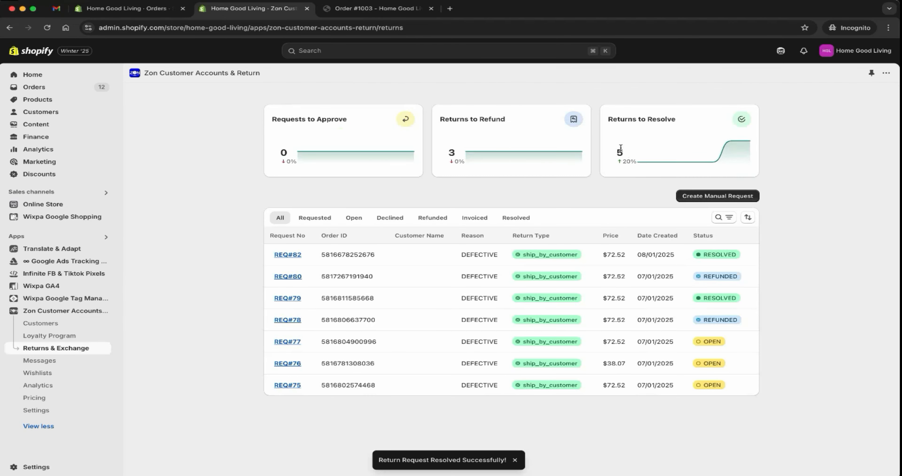
left_click(60, 310)
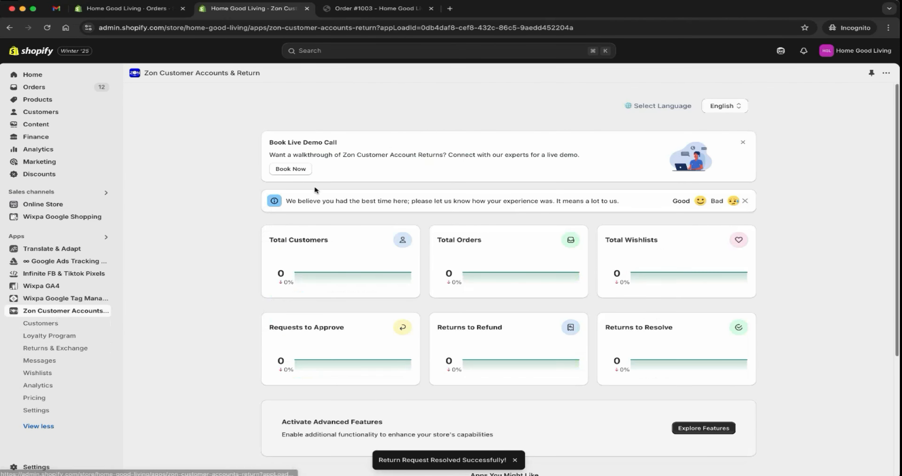